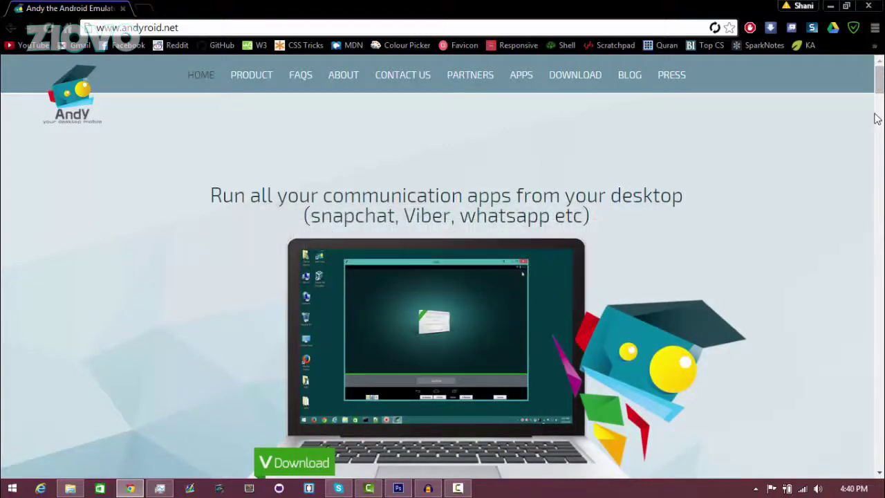
- Scroll the andyroid.net page in Chrome
left_click_drag(878, 77, 878, 123)
- Download Andy_v43_3.exe, keep it past the harmful-file warning, and open its setup
left_click(391, 306)
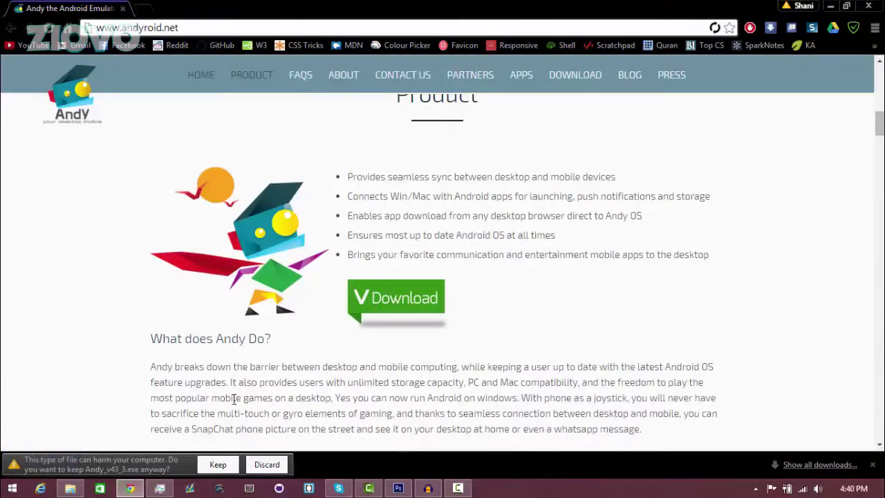
left_click(218, 464)
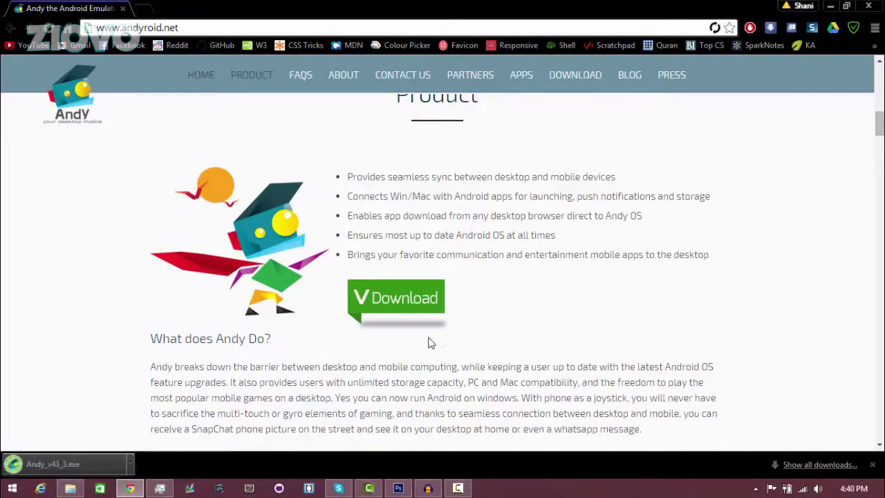
left_click(93, 464)
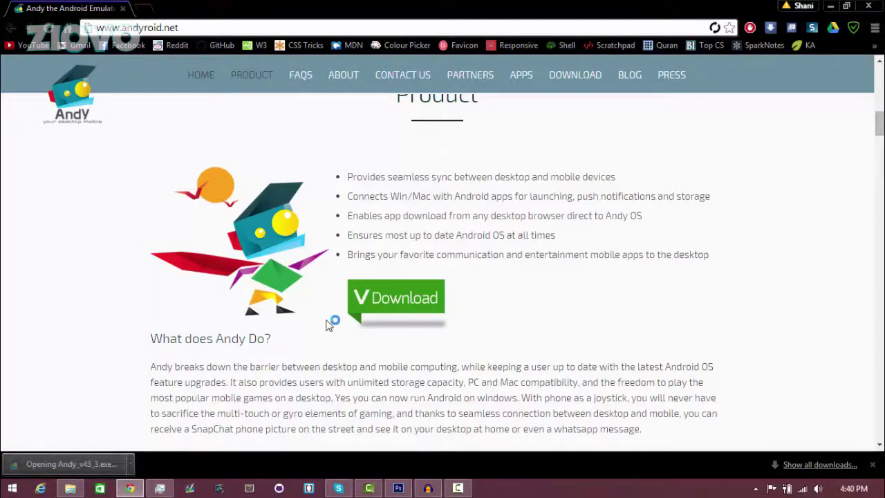
left_click(515, 349)
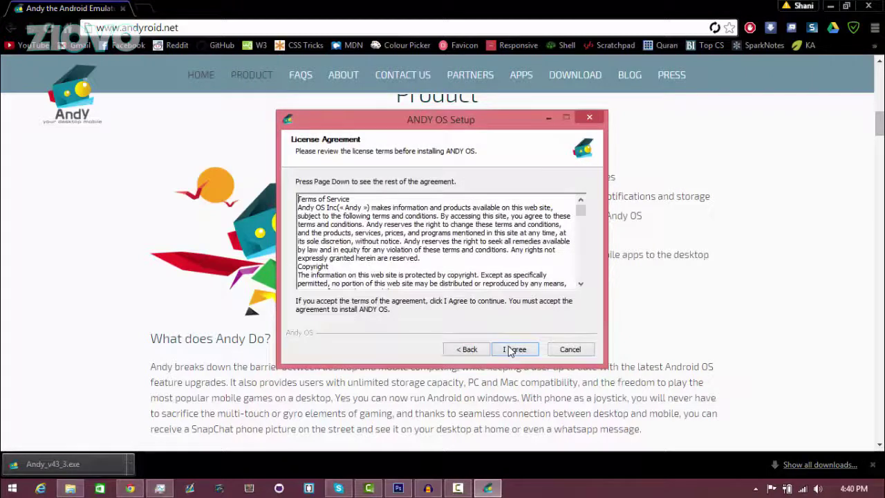
- Accept the licence, allow the Oracle device software, and reboot to finish installing ANDY OS
left_click(515, 349)
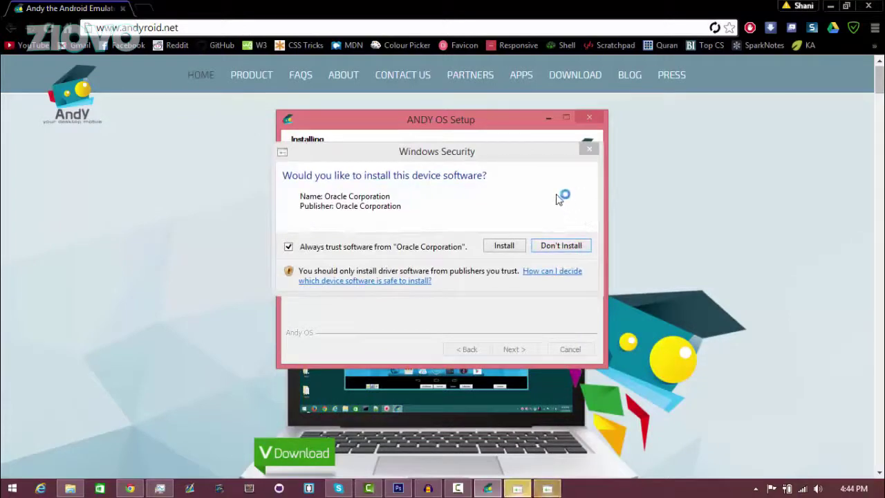
left_click(513, 247)
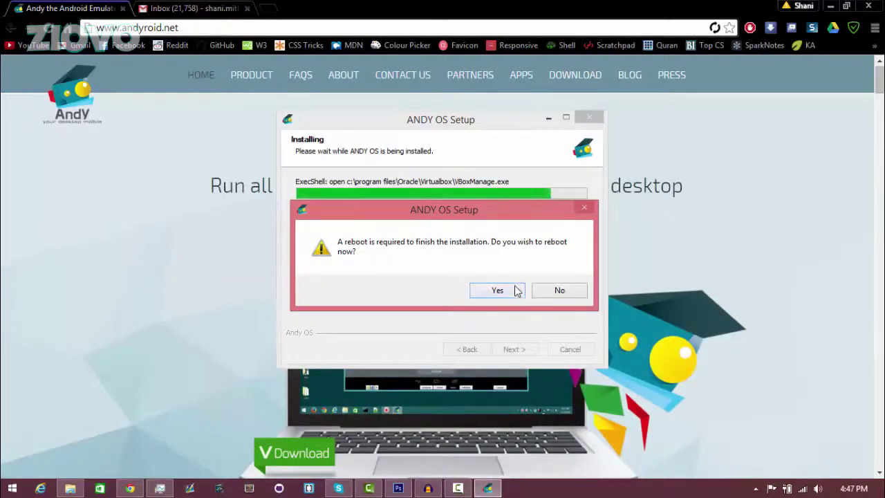
left_click(515, 292)
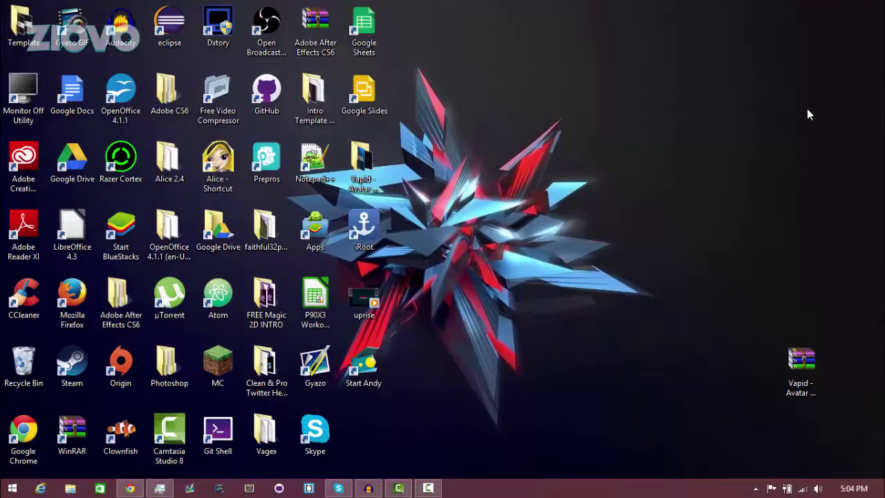
- Launch Andy, unlock the Android screen, start setup and choose an existing Google account
double_click(377, 365)
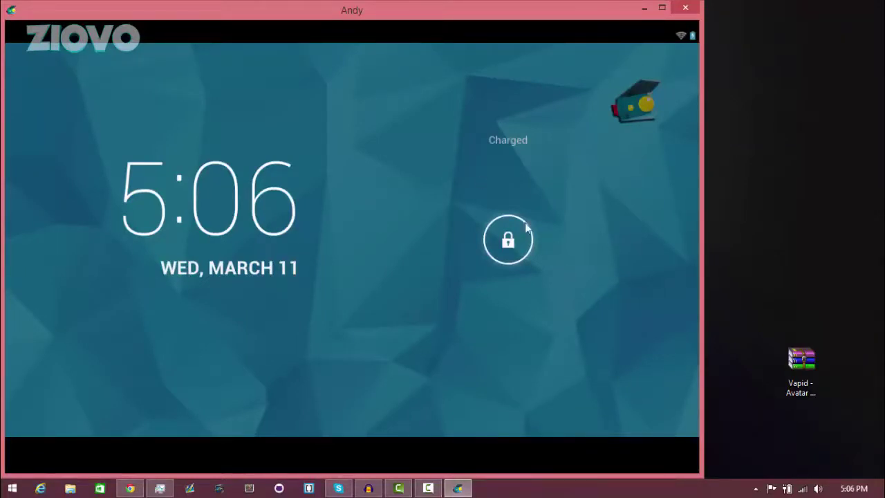
left_click_drag(508, 240, 599, 330)
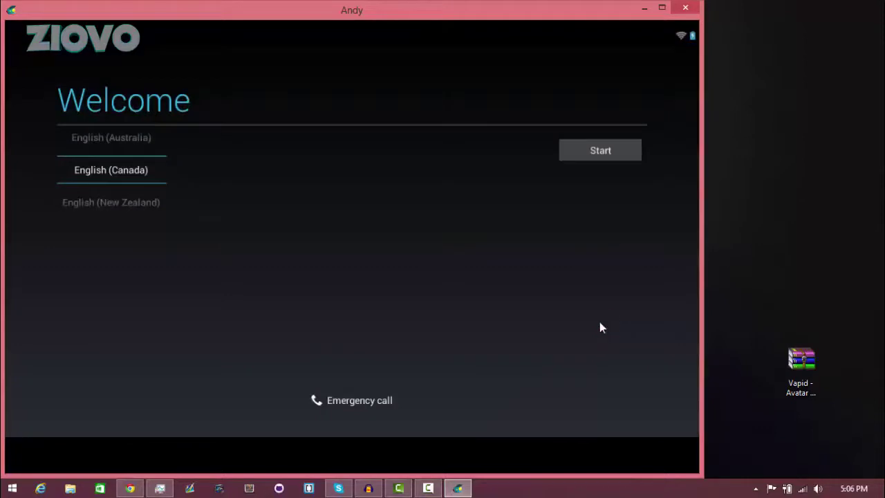
left_click(595, 150)
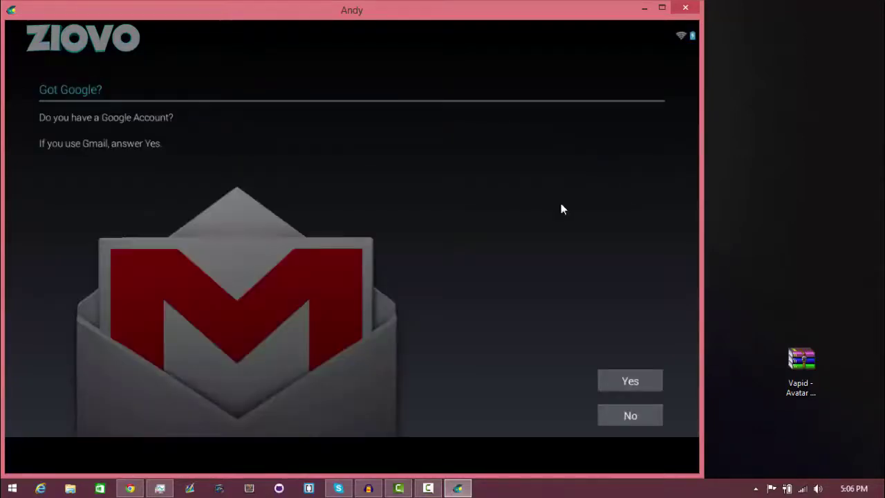
left_click(630, 381)
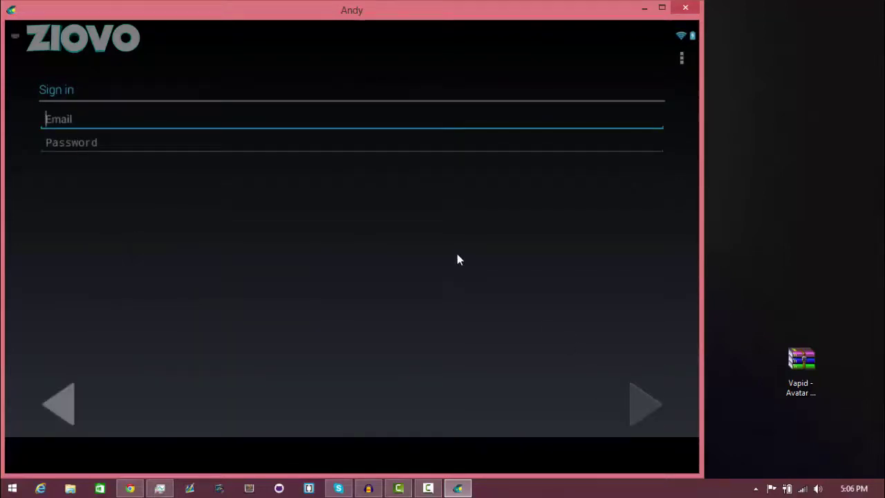
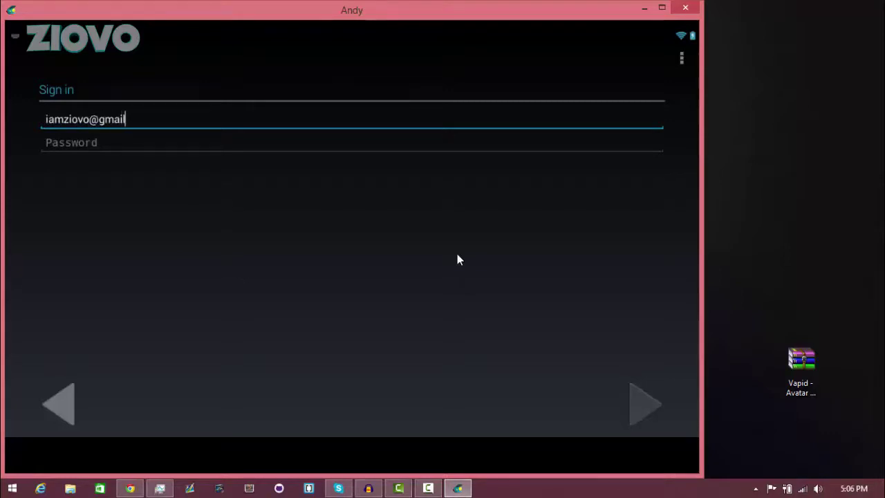
- Enter the Google account e-mail and password and submit them
key("Tab")
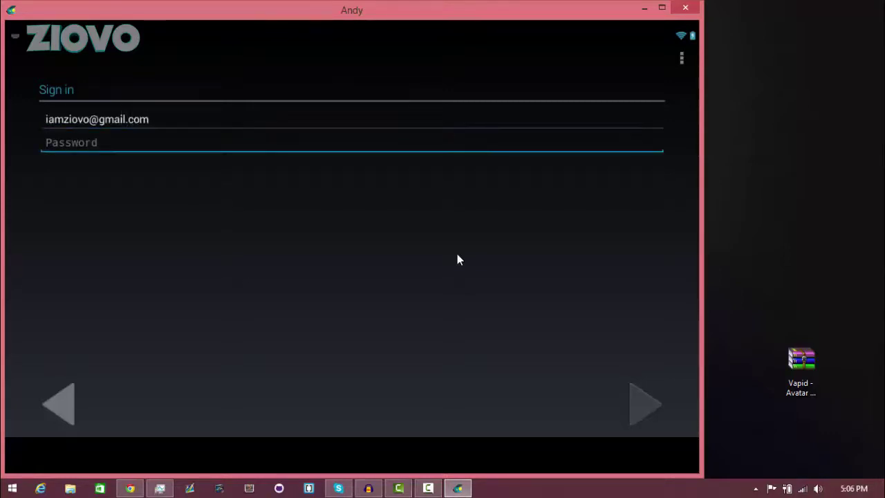
type("*********")
key("Return")
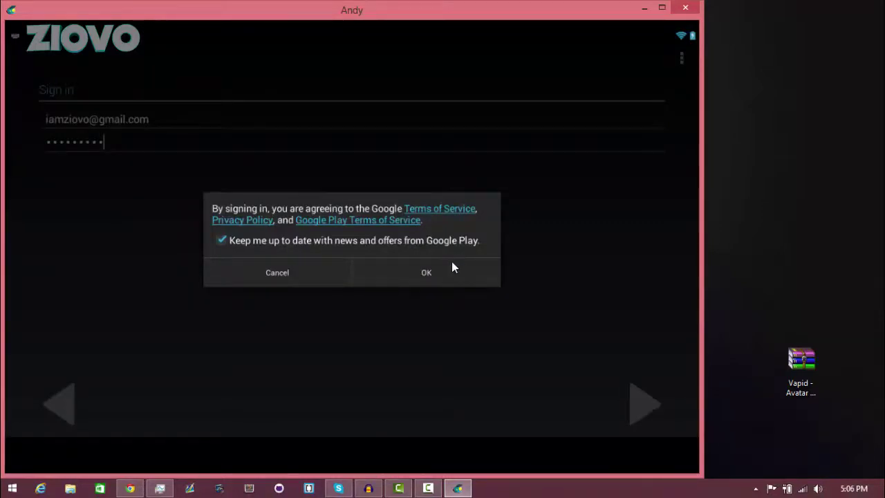
- Accept the Google terms, retry sign-in with the re-entered password, and skip payment info
left_click(452, 267)
left_click(648, 373)
type("*********")
key("Return")
left_click(420, 272)
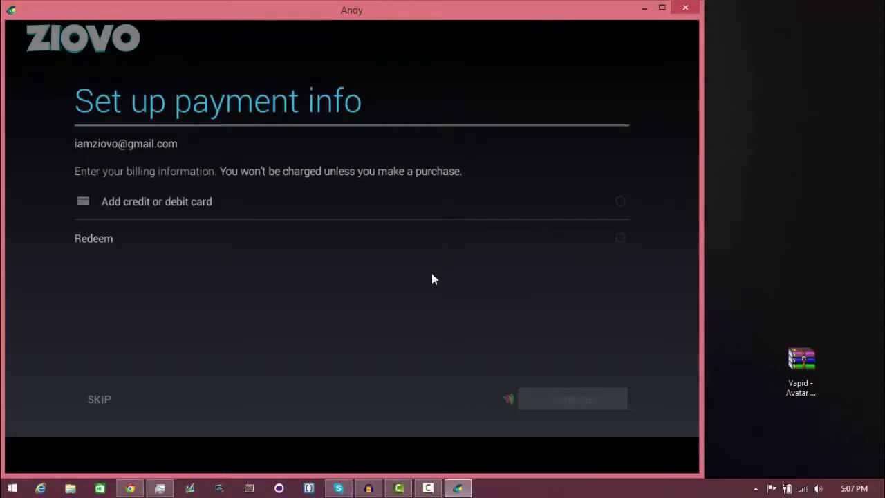
left_click(99, 399)
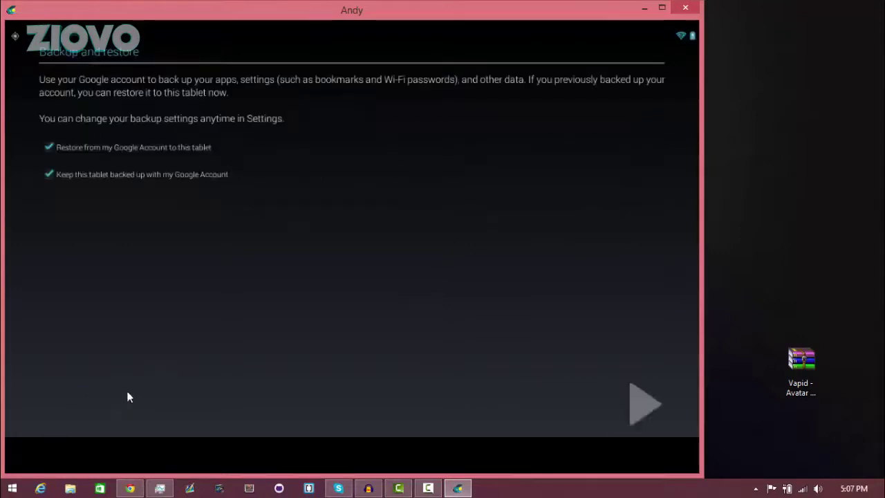
- Untick both backup and restore options and finish the tablet setup
left_click(48, 147)
left_click(50, 174)
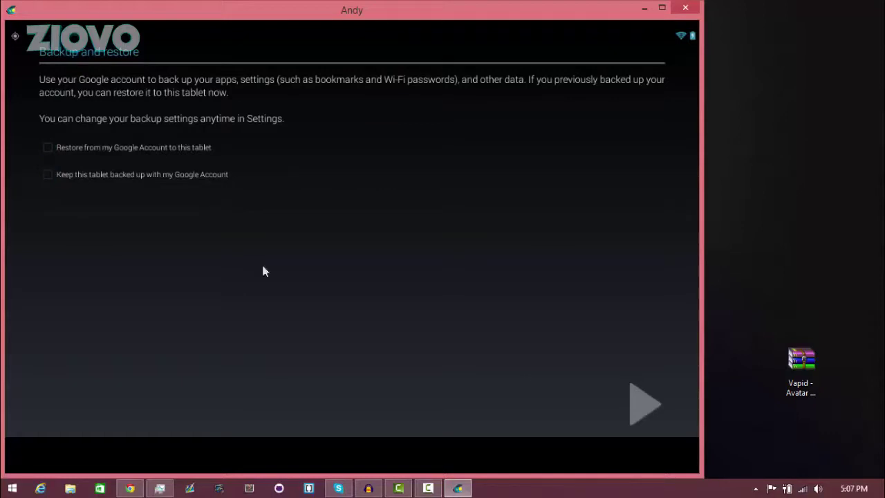
left_click(635, 395)
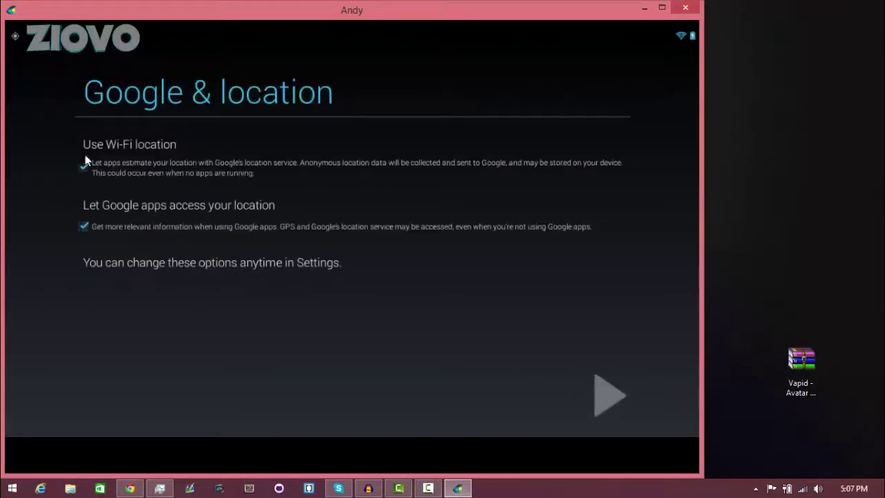
left_click(598, 393)
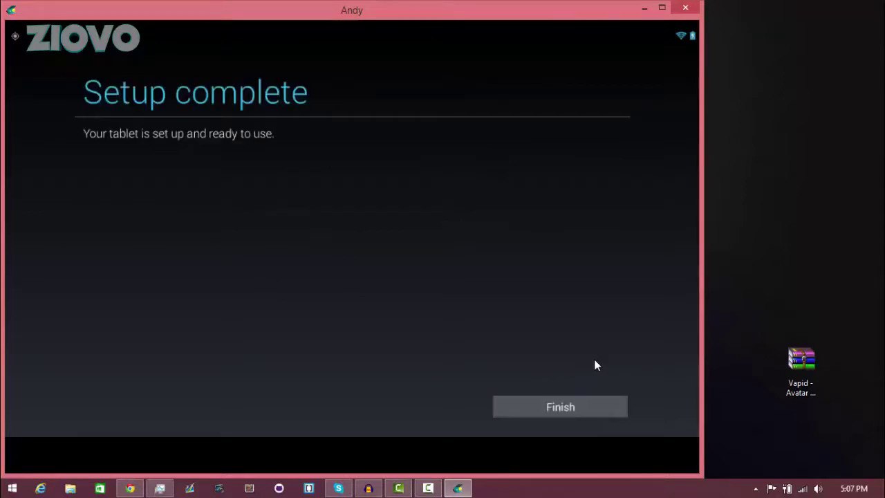
left_click(569, 408)
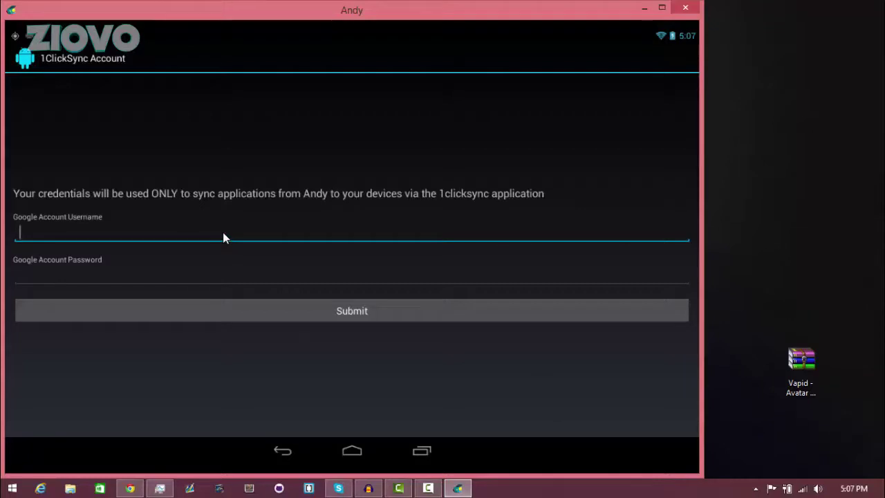
- Sign in to 1ClickSync with the account e-mail and password
key("Tab")
type("*********")
key("Tab")
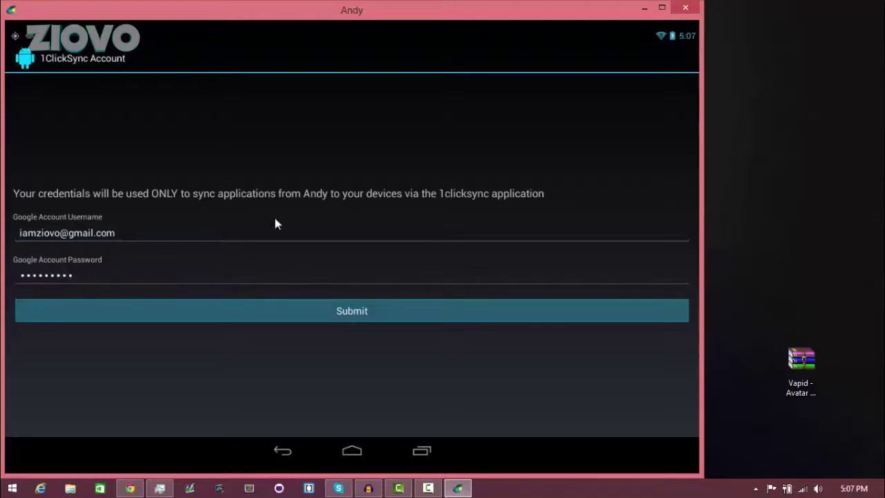
left_click(341, 312)
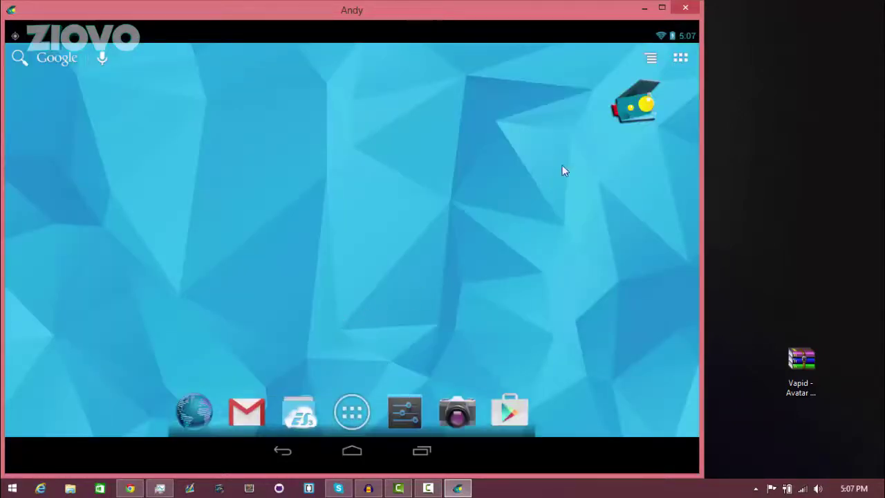
- Maximise the emulator window and open the app drawer to the Google apps
left_click(667, 8)
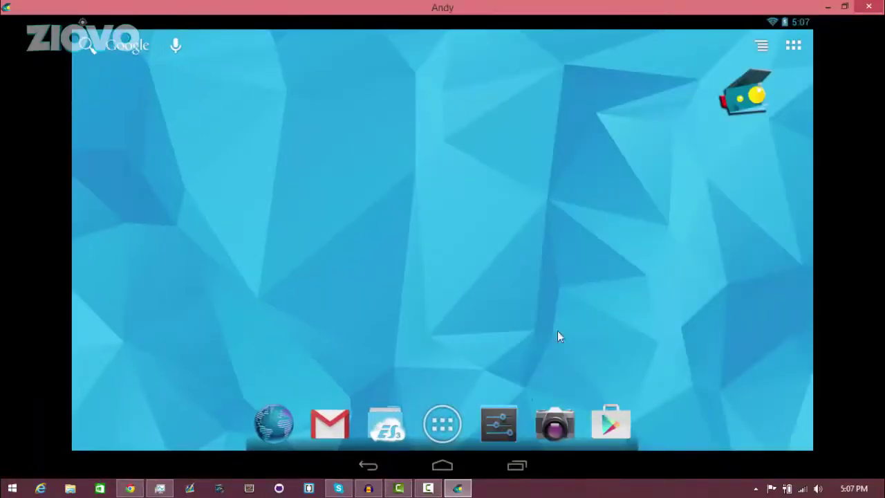
left_click(443, 424)
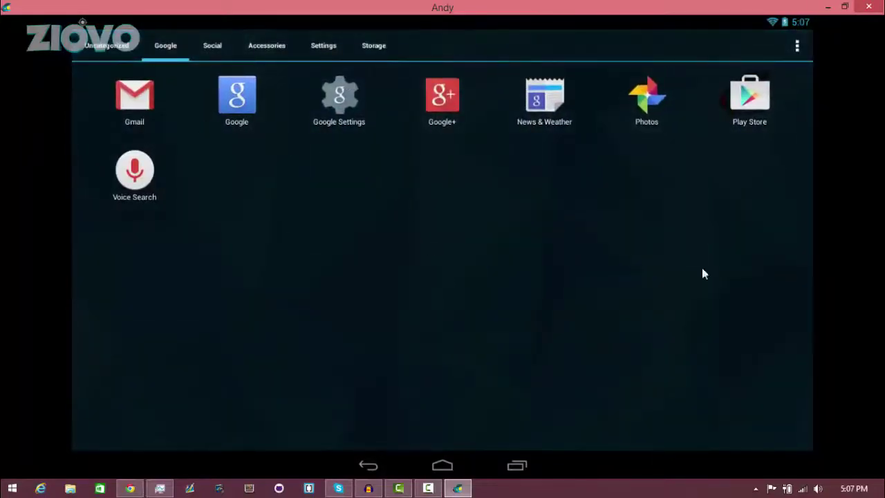
left_click_drag(702, 275, 484, 277)
- Search the Play Store for 'splashy fi' and open the Splashy Fish™ listing
left_click(771, 127)
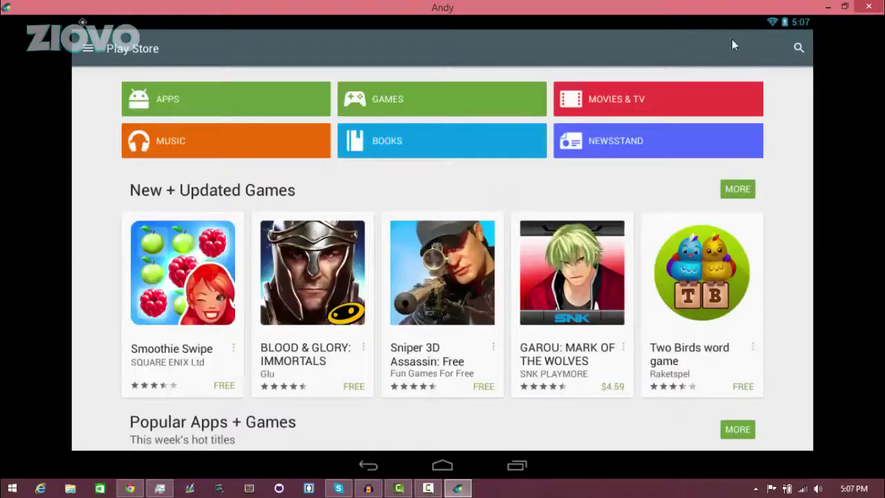
left_click(798, 48)
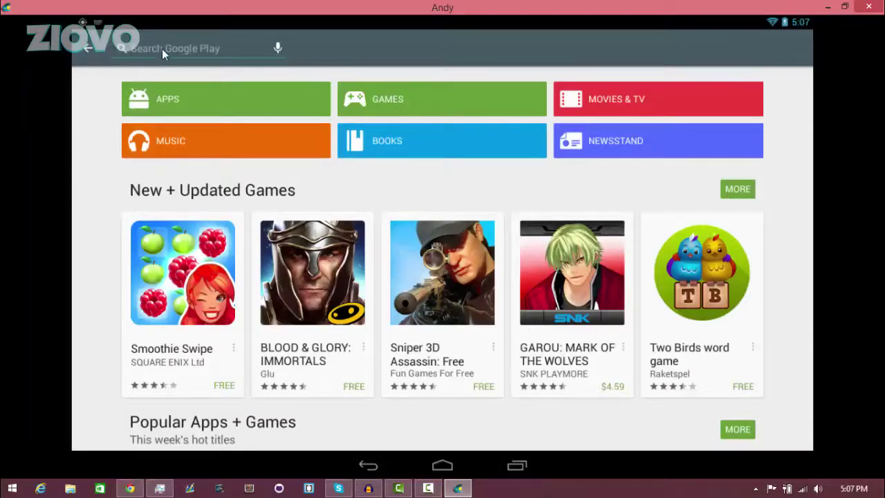
type("splashy")
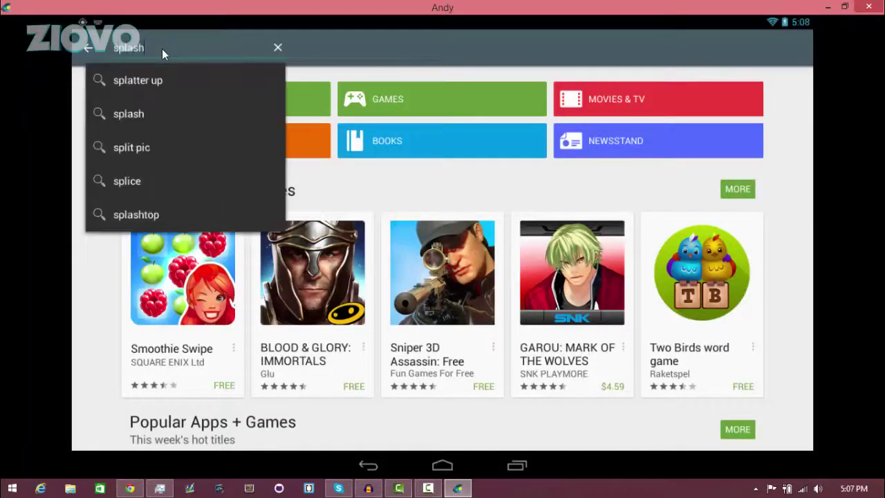
type(" fi")
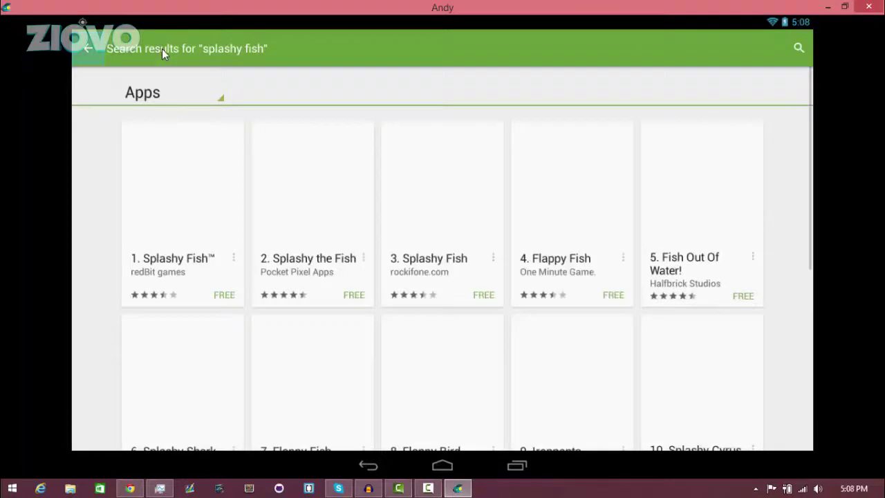
left_click(198, 198)
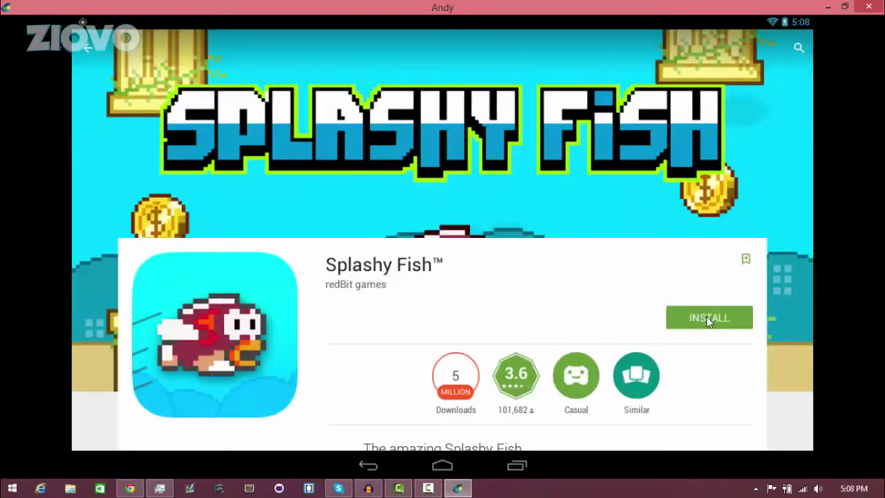
- Install Splashy Fish™, accept its permissions, and return to the home screen
left_click(706, 317)
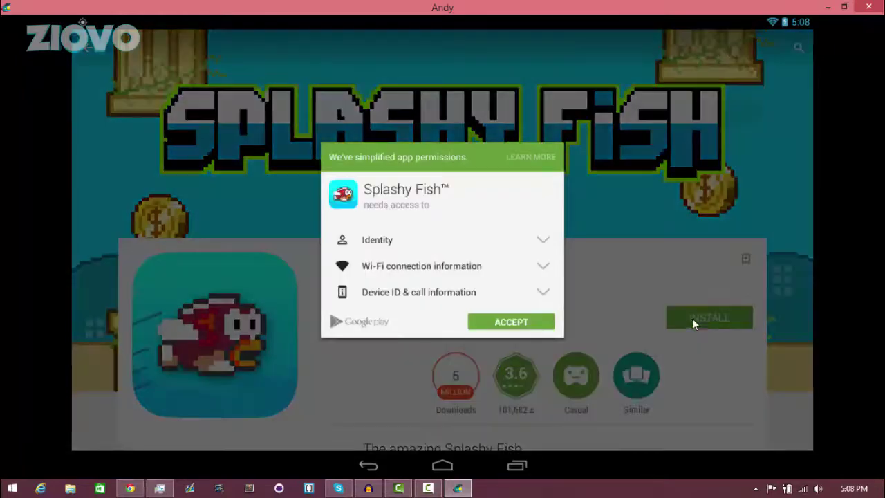
left_click(483, 322)
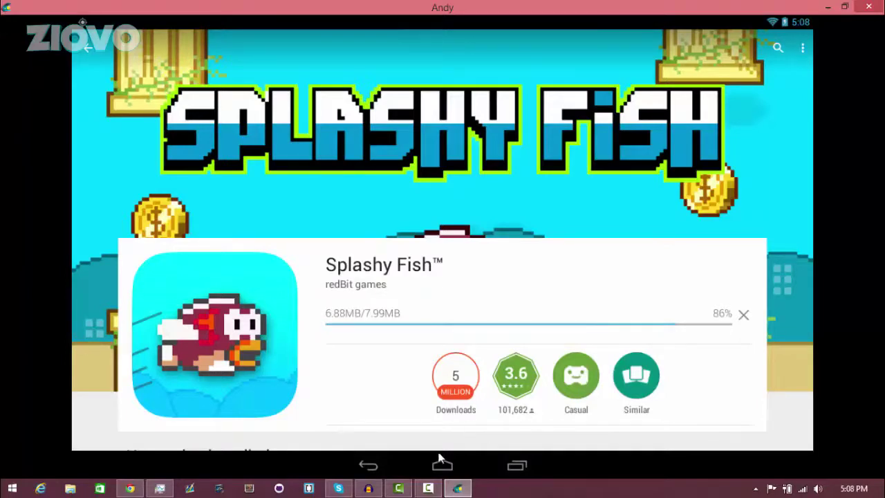
mouse_move(439, 468)
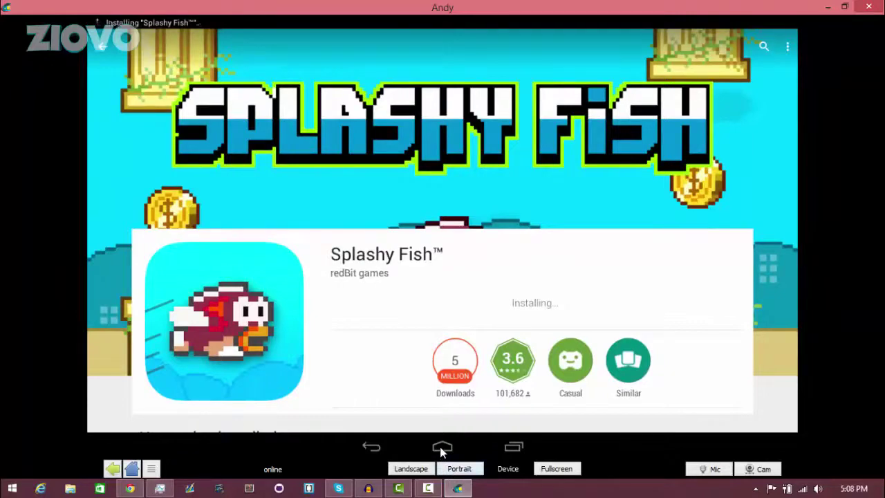
left_click(442, 447)
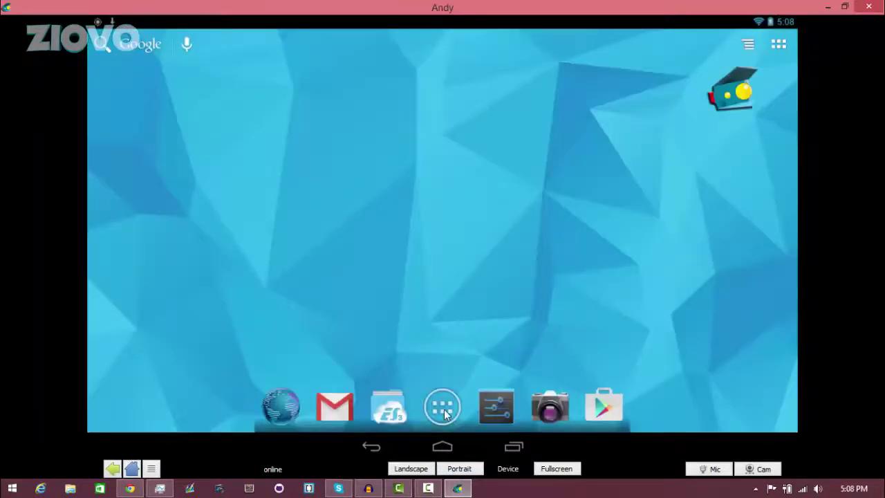
- Check the Splashy Fish install progress in the notifications, then close the app drawer
left_click(444, 409)
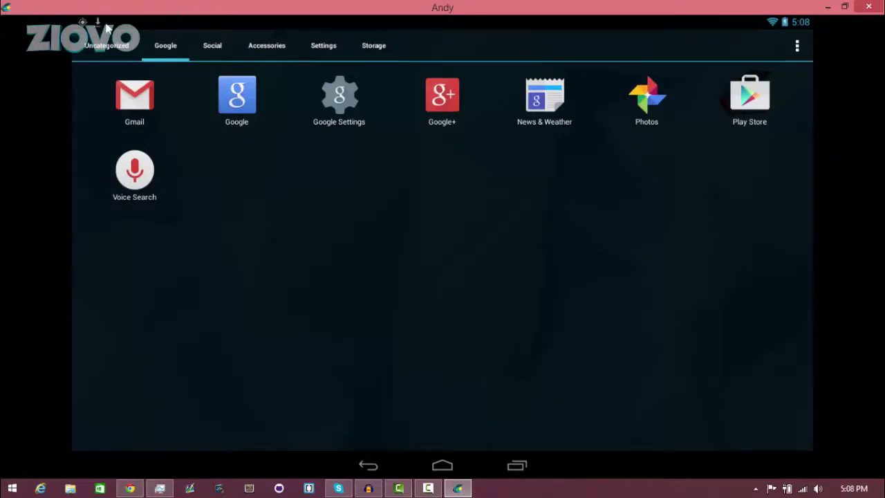
left_click_drag(102, 26, 350, 291)
left_click_drag(95, 49, 166, 261)
left_click_drag(253, 87, 256, 63)
left_click(366, 465)
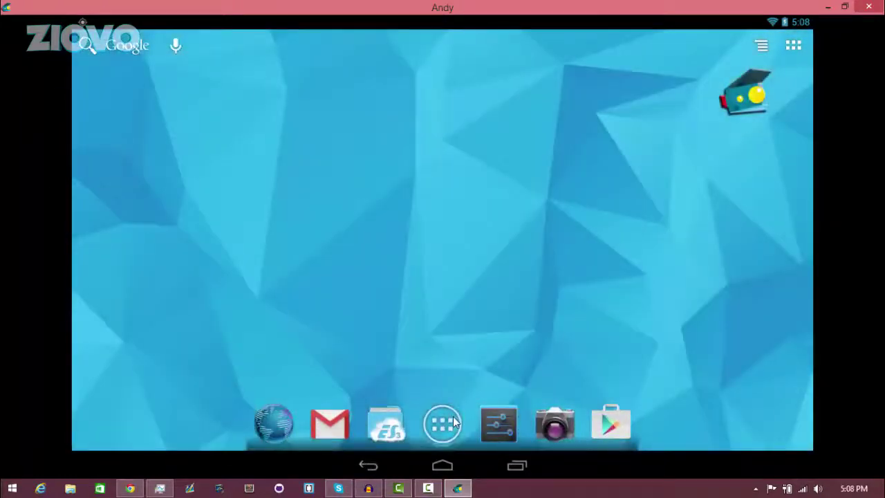
- Launch Splashy Fish from the Uncategorized tab of the app drawer
left_click(441, 435)
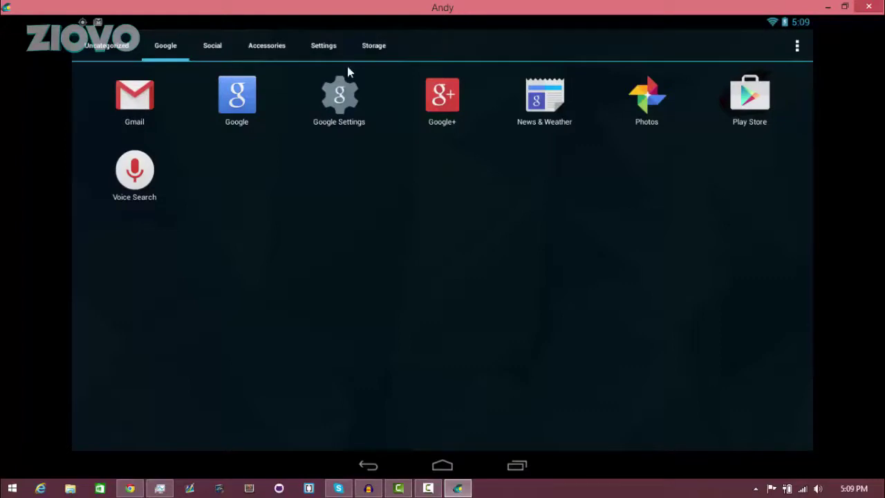
left_click(367, 50)
left_click(335, 49)
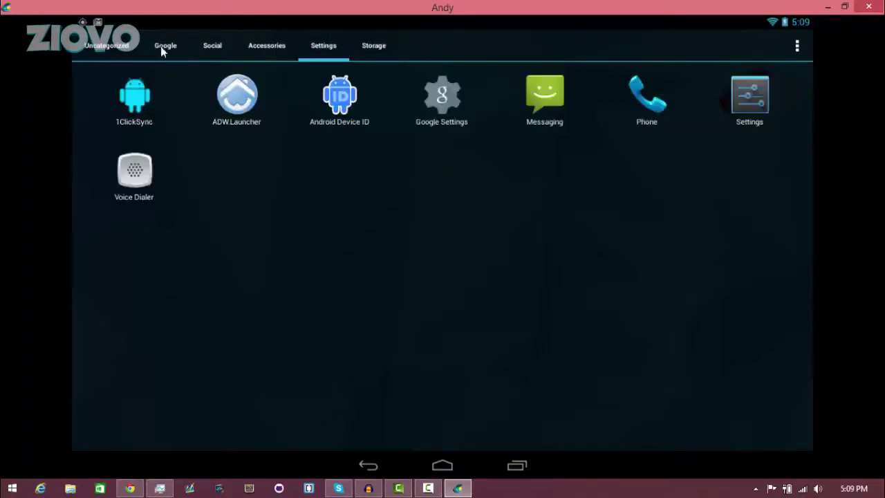
left_click(122, 49)
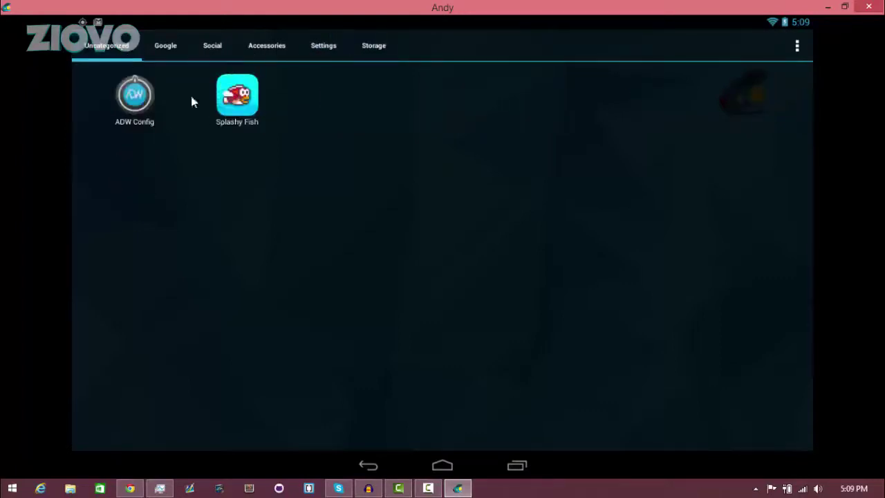
left_click(239, 98)
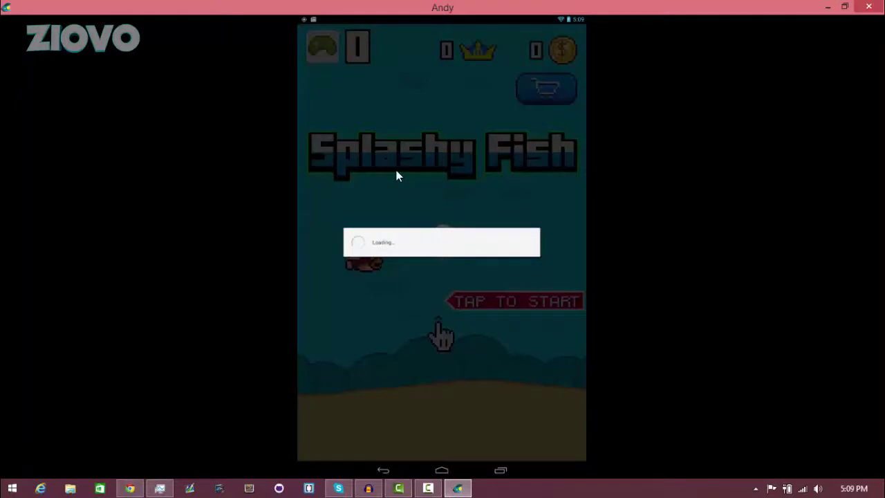
- Dismiss the Google sign-in prompts and play a first round to Game Over
left_click(416, 271)
left_click(415, 274)
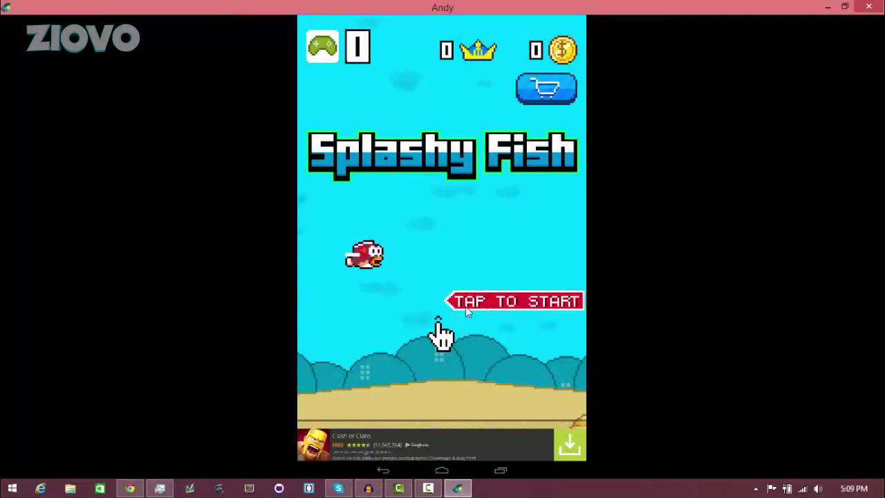
left_click(465, 311)
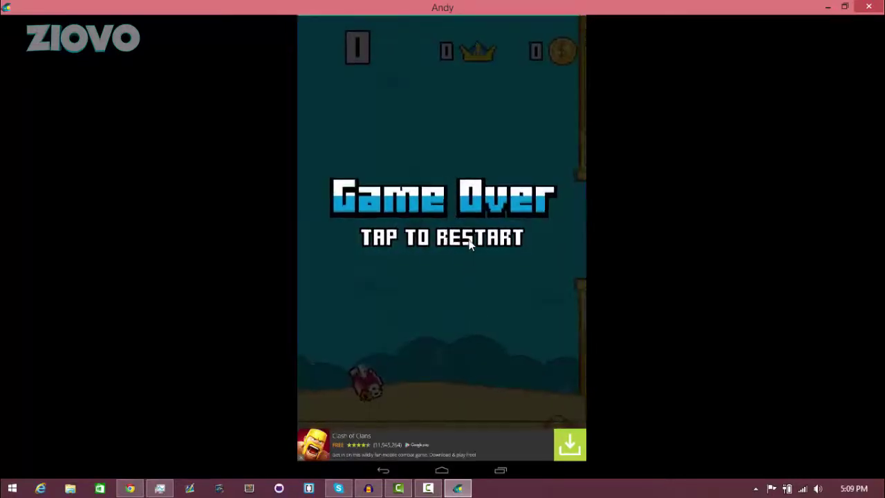
left_click(469, 254)
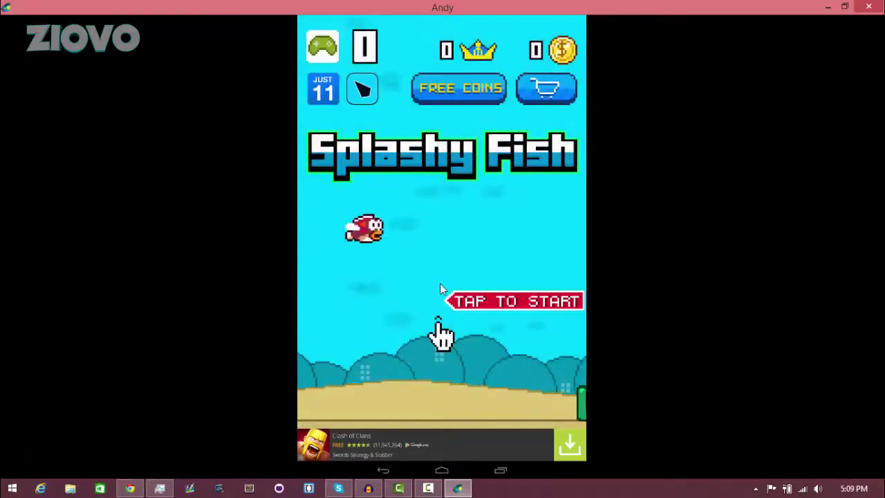
- Play another round flapping the fish, then go back to the home screen
left_click(440, 286)
left_click(468, 303)
left_click(468, 303)
left_click(468, 302)
left_click(468, 301)
left_click(469, 301)
left_click(468, 302)
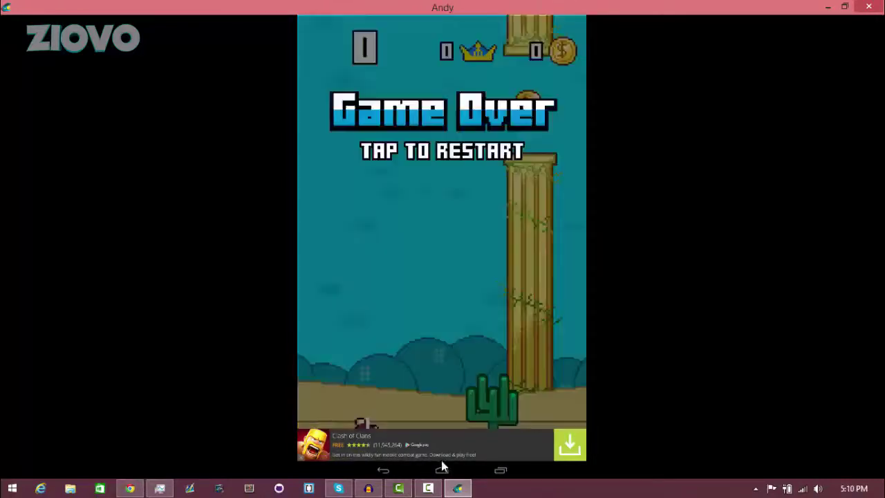
left_click(442, 470)
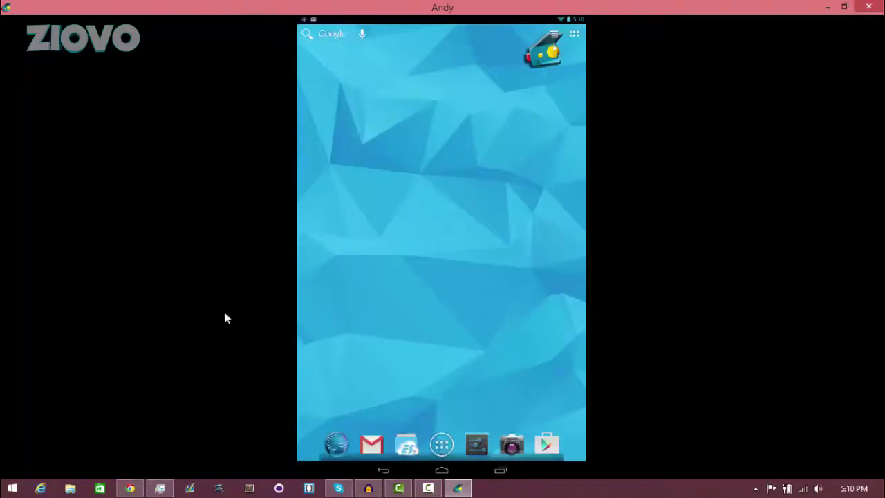